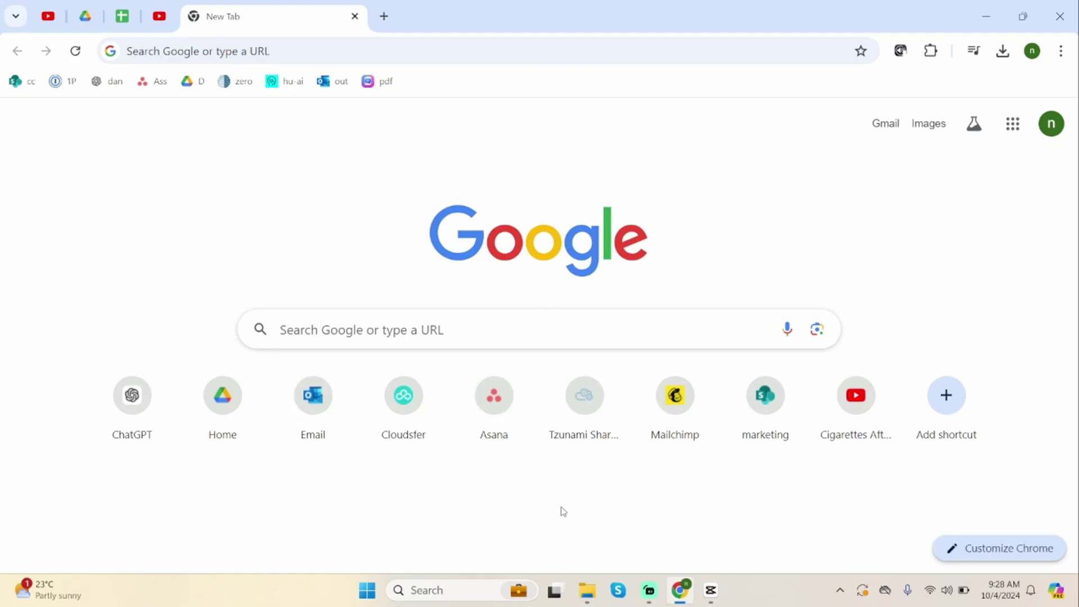
# Step: Show Downloads in File Explorer and bring up the martin_day_essay context menu
pyautogui.click(589, 590)
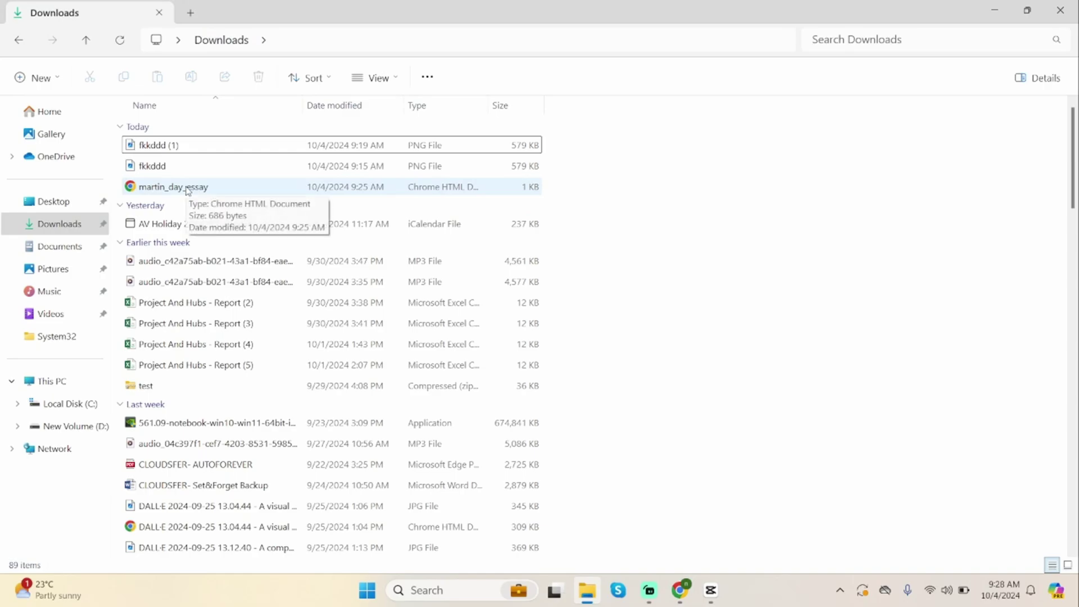
pyautogui.rightClick(186, 189)
pyautogui.moveTo(242, 259)
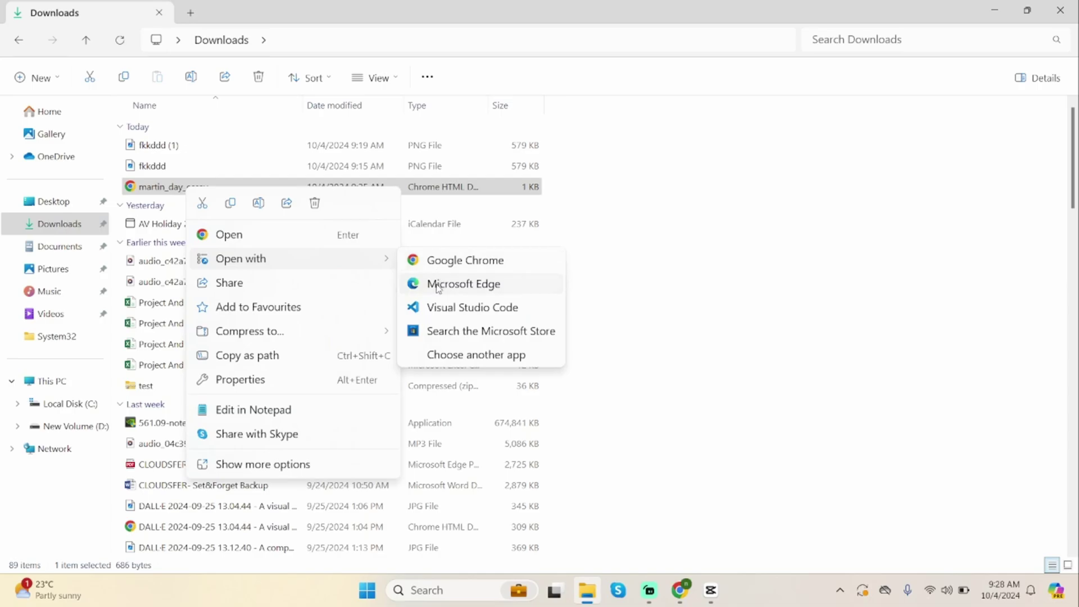
# Step: Open martin_day_essay.html with Microsoft Edge from the Open with submenu
pyautogui.click(438, 285)
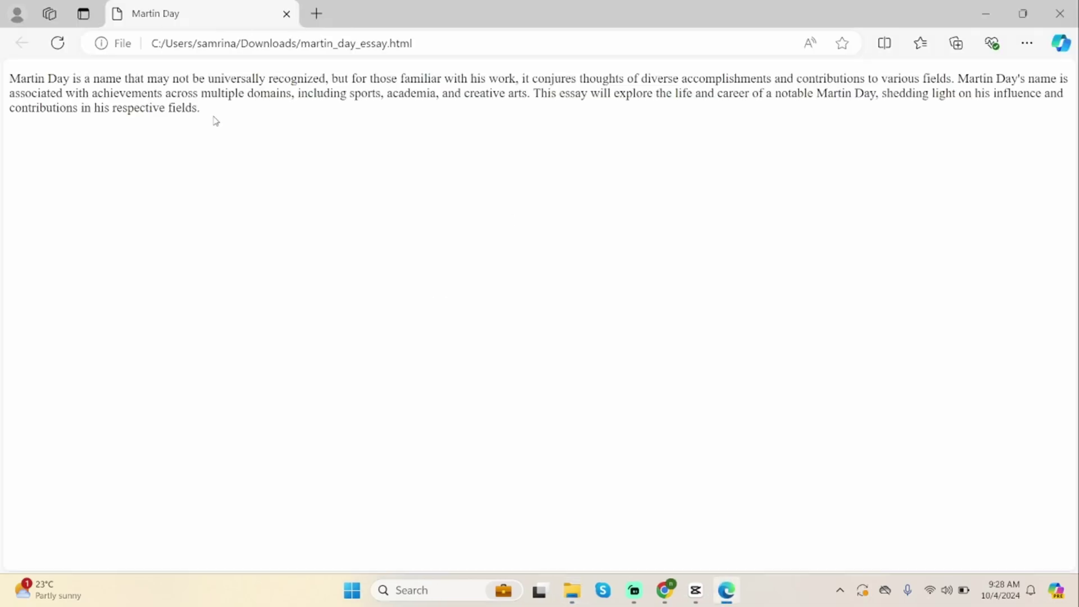